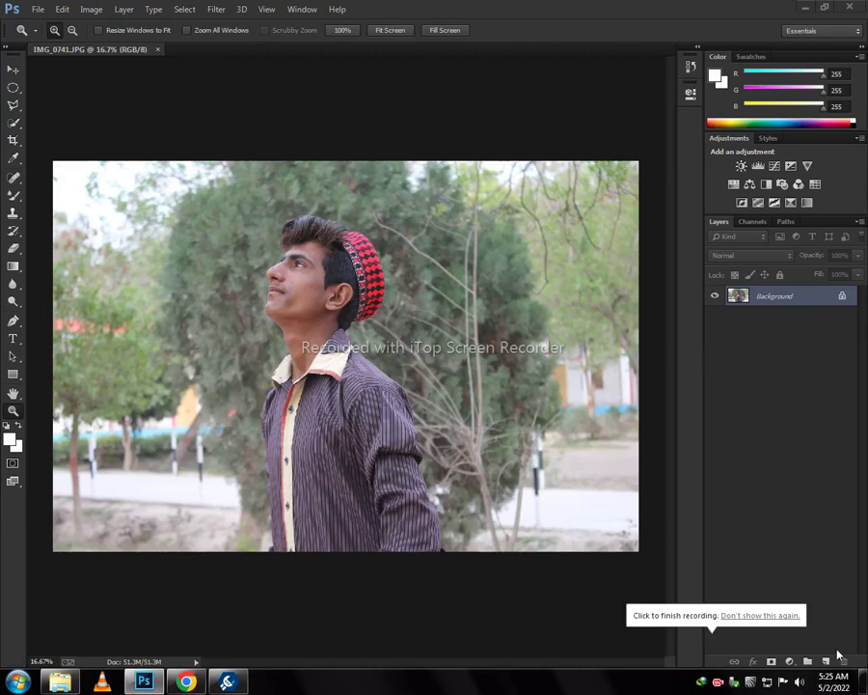
# - Open IMG_0741.JPG in the Camera Raw filter from the Filter menu
pyautogui.click(213, 8)
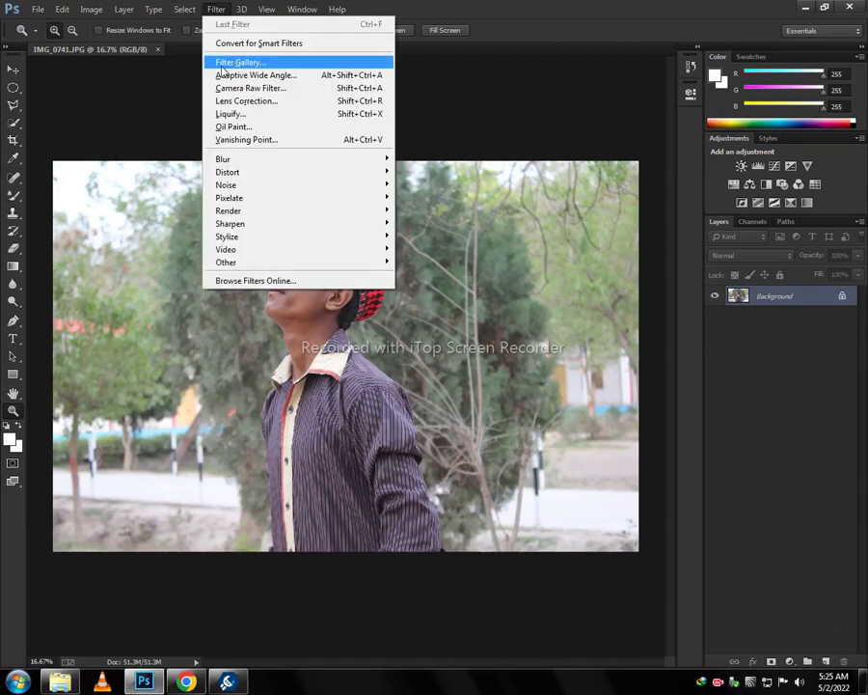
pyautogui.click(233, 89)
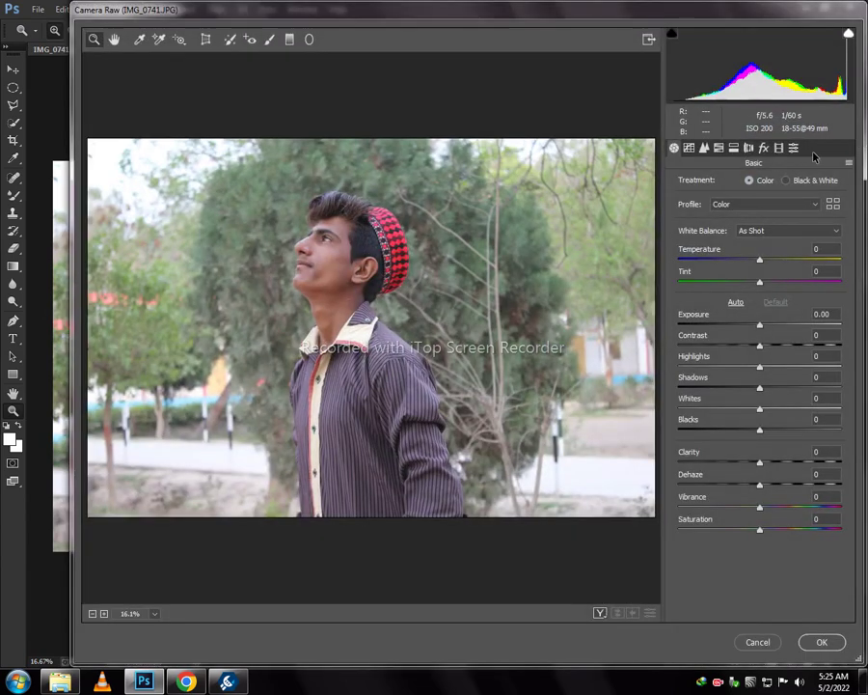
# - Apply the 09.Richi.royal HD preset from the Camera Raw Presets list
pyautogui.click(793, 149)
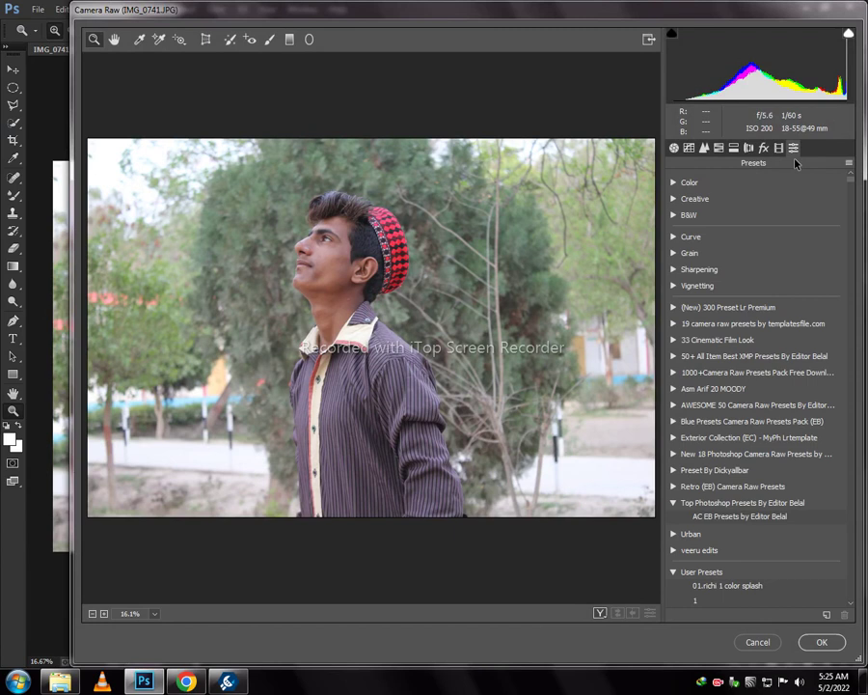
pyautogui.moveTo(850, 183); pyautogui.dragTo(853, 193)
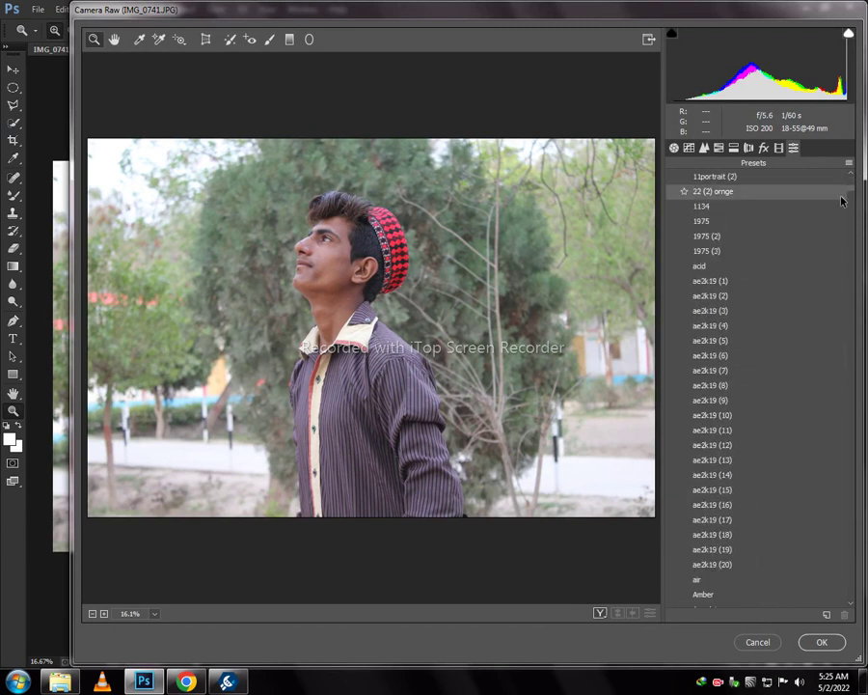
pyautogui.scroll(3, 823, 210)
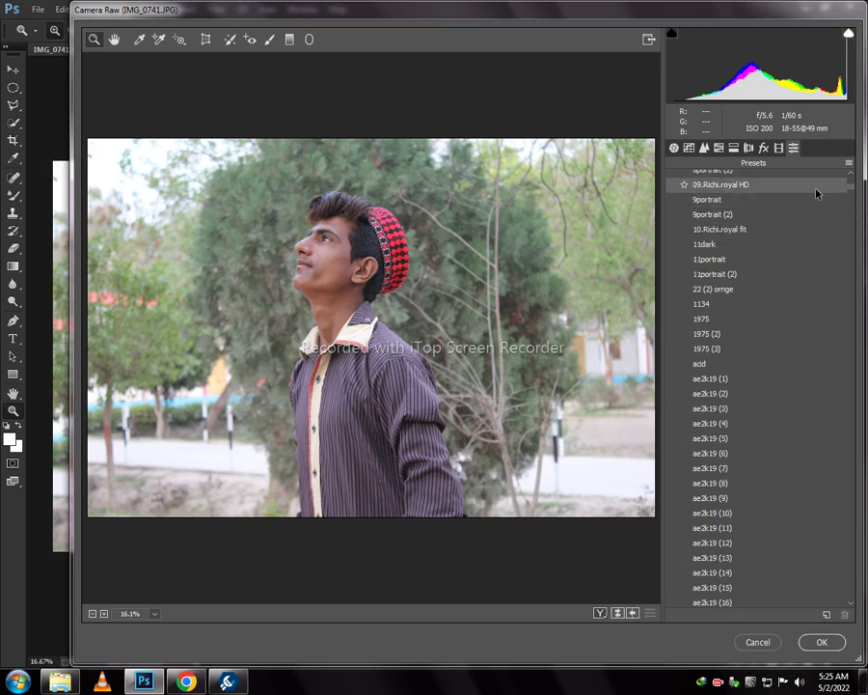
pyautogui.click(816, 193)
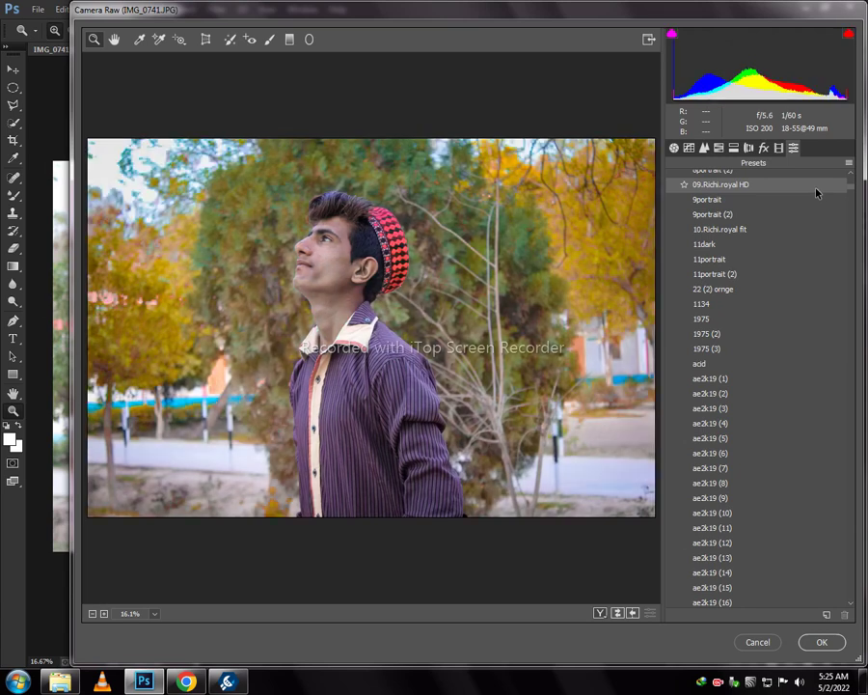
pyautogui.click(719, 148)
# - Tune HSL for reds and oranges: reds' luminance about +44, oranges shifted toward red, saturation adjusted
pyautogui.moveTo(703, 248); pyautogui.dragTo(739, 249)
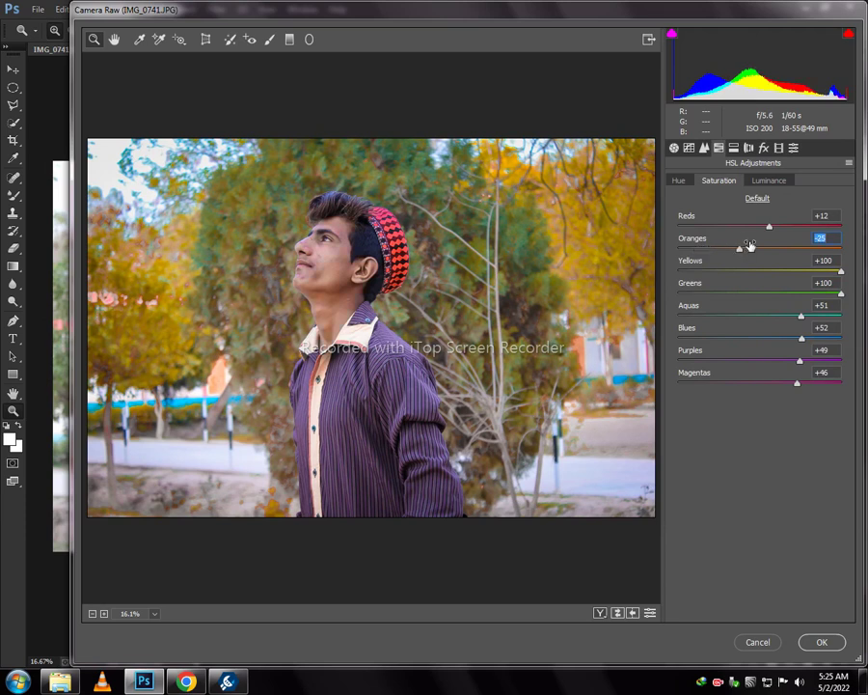
pyautogui.click(768, 181)
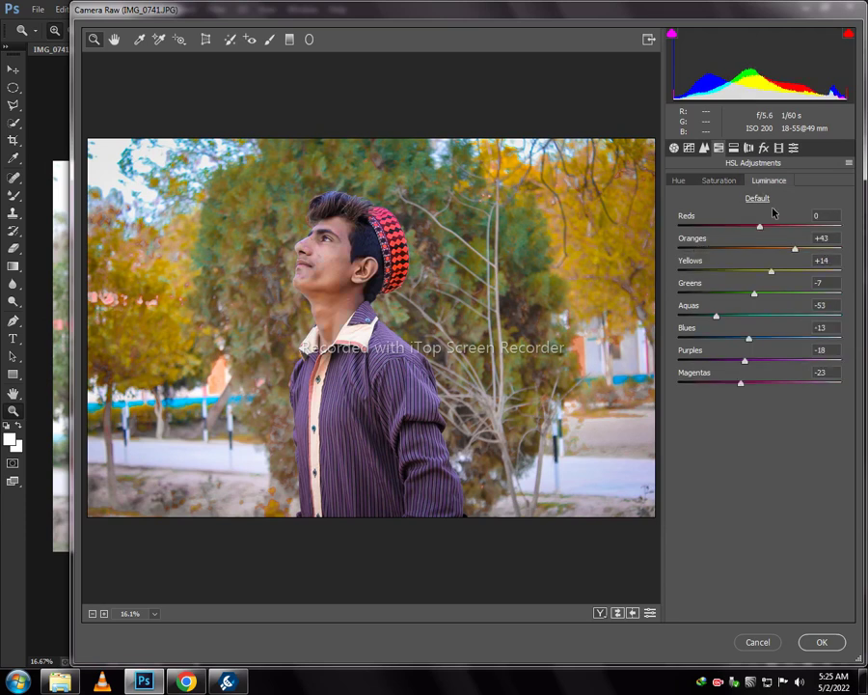
pyautogui.moveTo(785, 229); pyautogui.dragTo(795, 227)
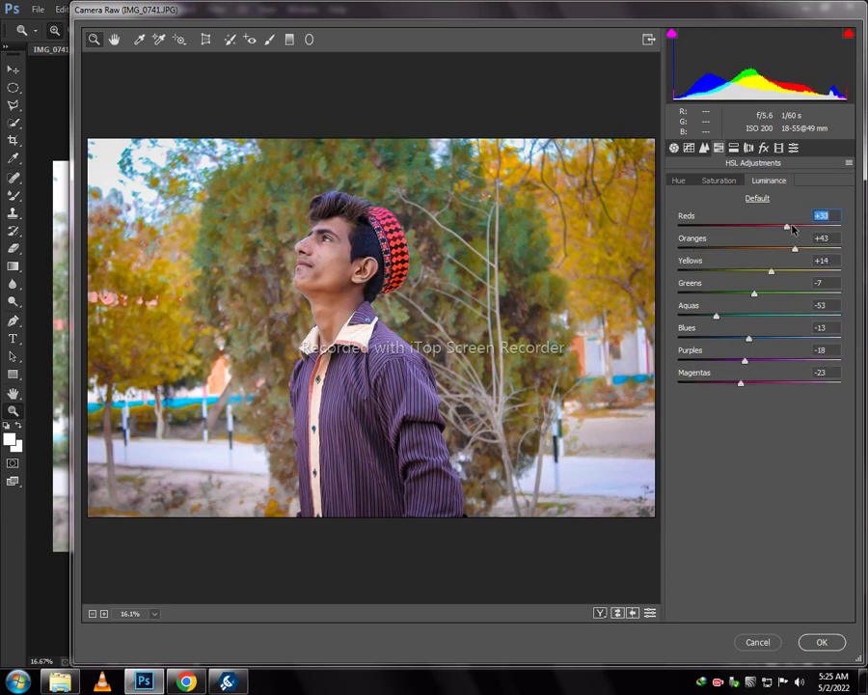
pyautogui.click(678, 181)
pyautogui.moveTo(757, 250); pyautogui.dragTo(746, 251)
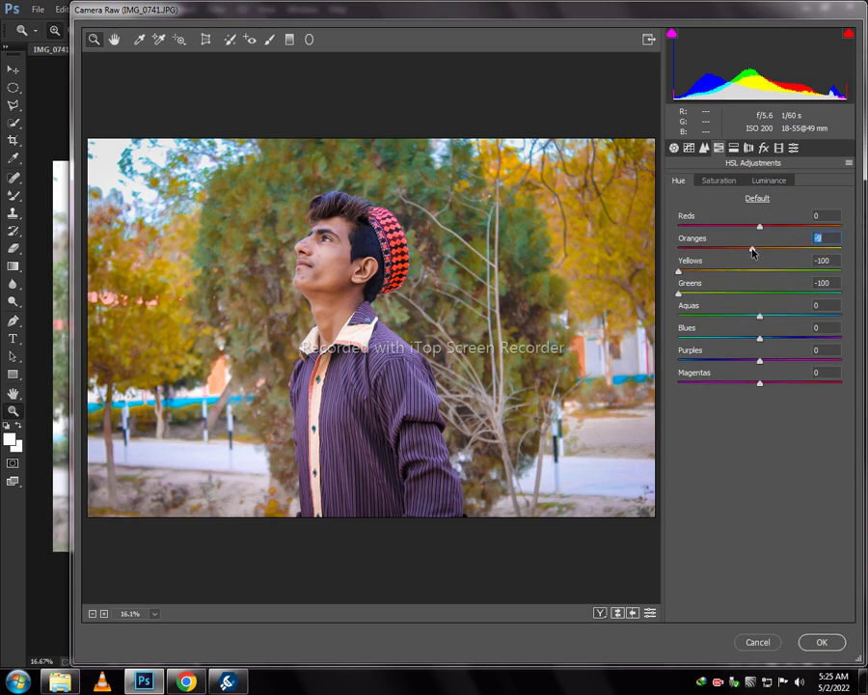
pyautogui.click(762, 182)
pyautogui.moveTo(796, 250); pyautogui.dragTo(818, 250)
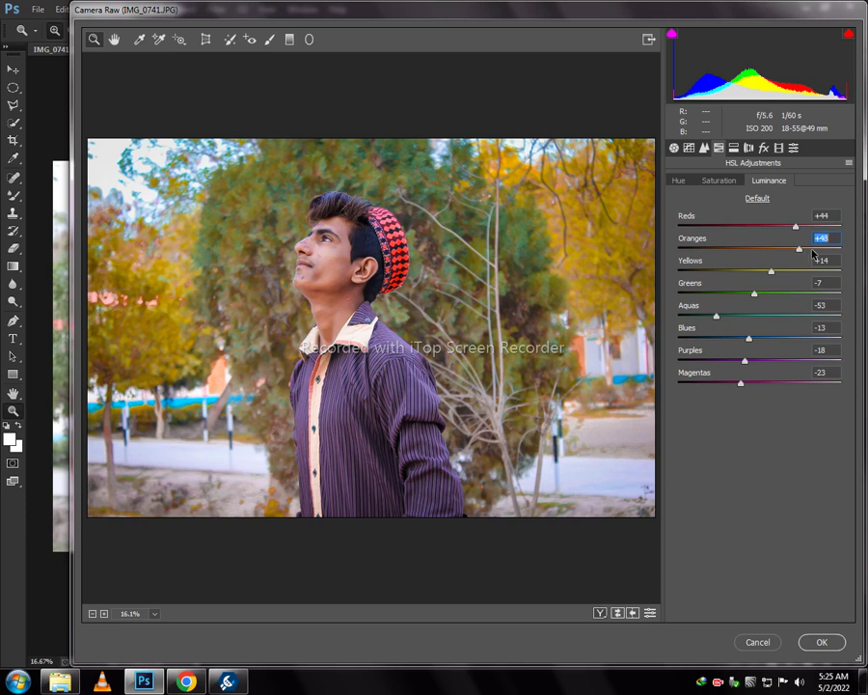
pyautogui.click(722, 182)
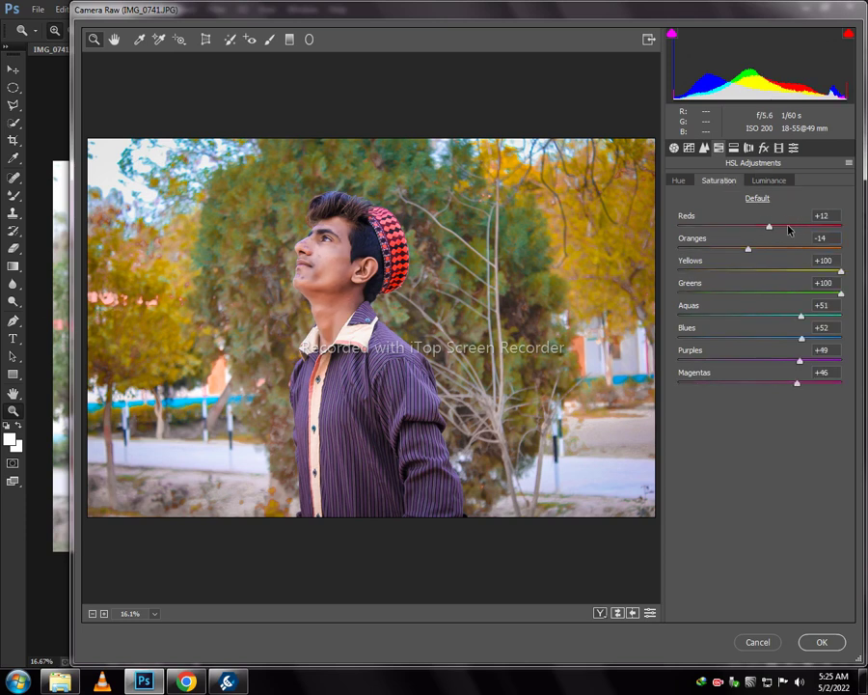
pyautogui.moveTo(803, 229); pyautogui.dragTo(793, 229)
pyautogui.moveTo(733, 250); pyautogui.dragTo(720, 250)
# - Commit the Camera Raw grade and zoom in on the man's face
pyautogui.click(819, 641)
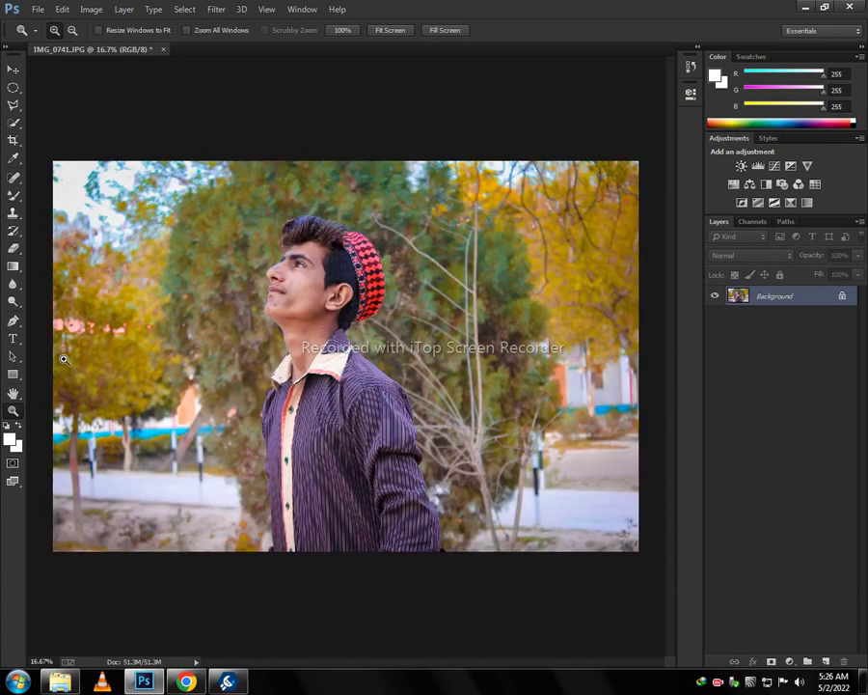
pyautogui.moveTo(256, 255); pyautogui.dragTo(394, 382)
pyautogui.scroll(1, 326, 357)
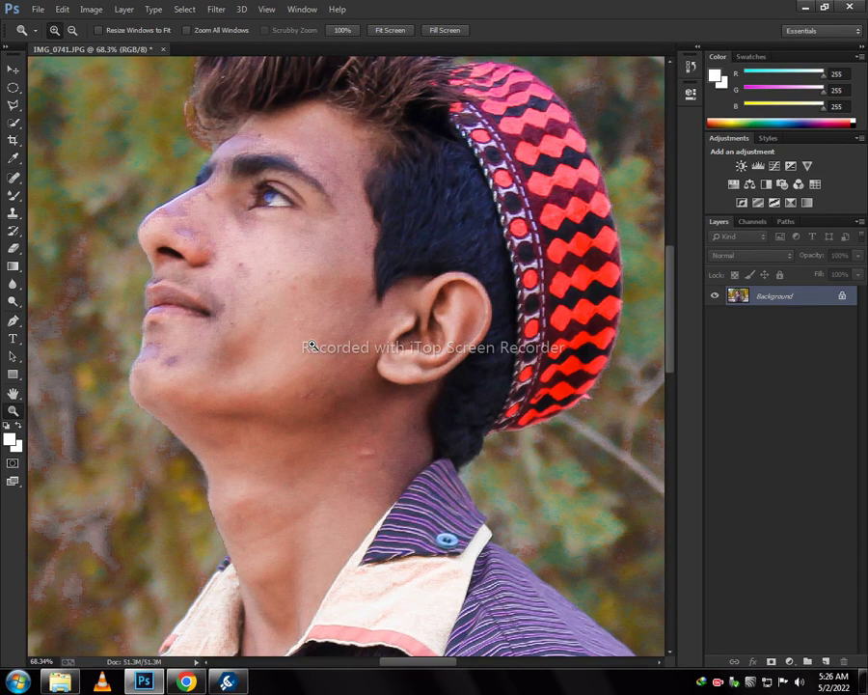
pyautogui.scroll(1, 231, 306)
pyautogui.click(12, 195)
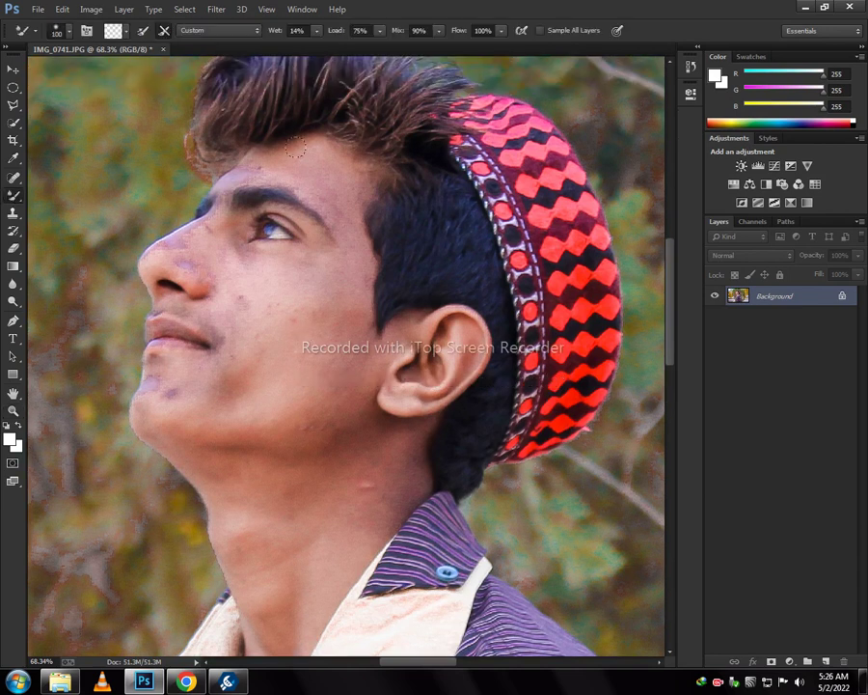
# - Smooth the cheek and chin skin with the Mixer Brush at sizes 60 and 100
pyautogui.press('[')
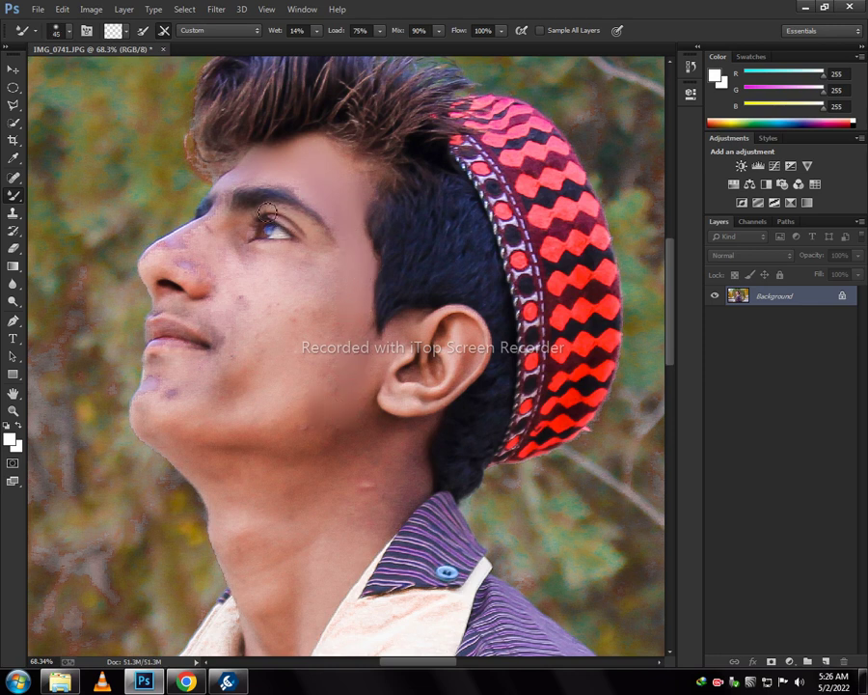
pyautogui.press('[')
pyautogui.press('[')
pyautogui.press('[')
pyautogui.press(']')
pyautogui.press(']')
pyautogui.press(']')
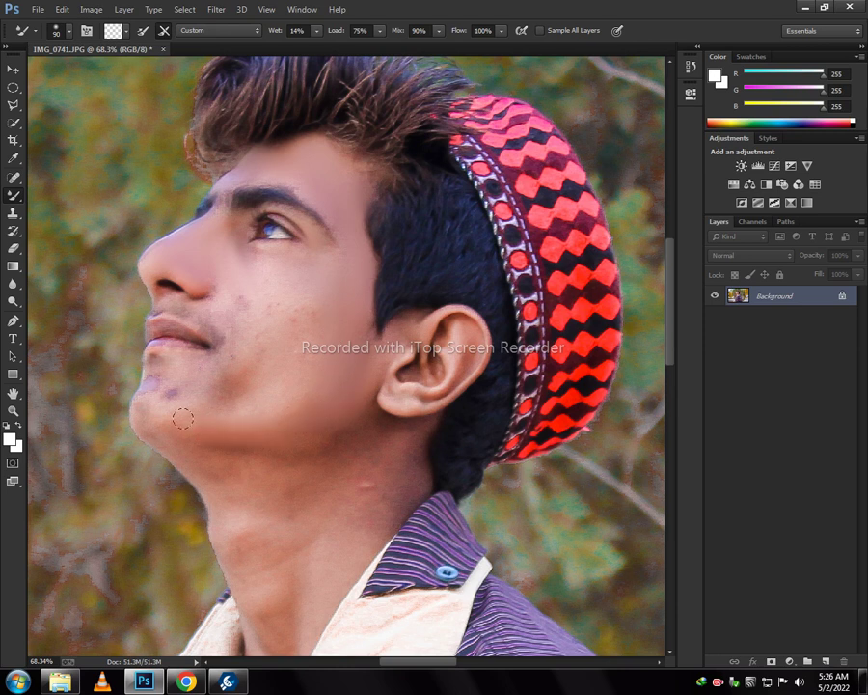
pyautogui.moveTo(210, 388); pyautogui.dragTo(234, 374)
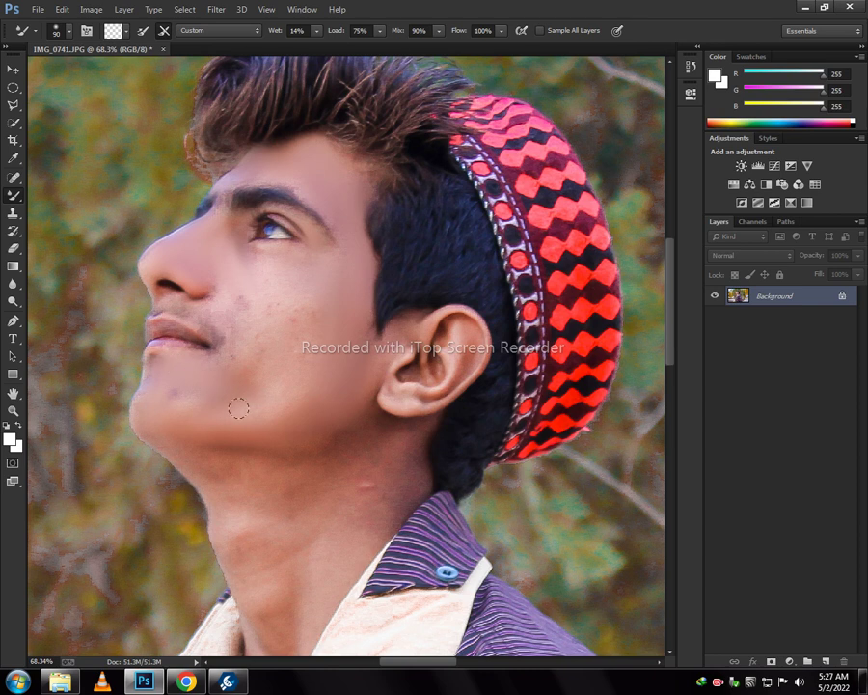
pyautogui.press(']')
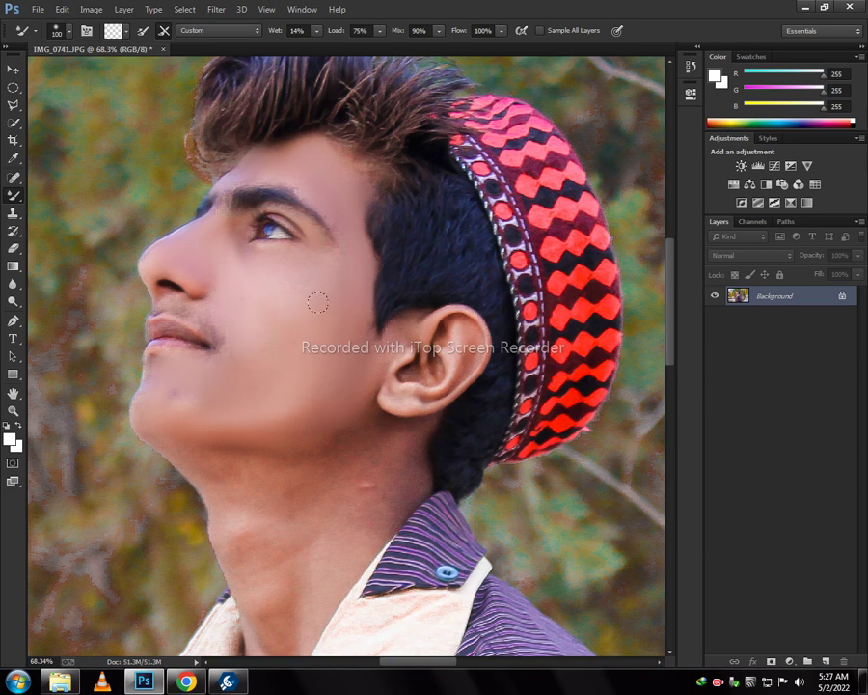
pyautogui.moveTo(206, 390); pyautogui.dragTo(156, 395)
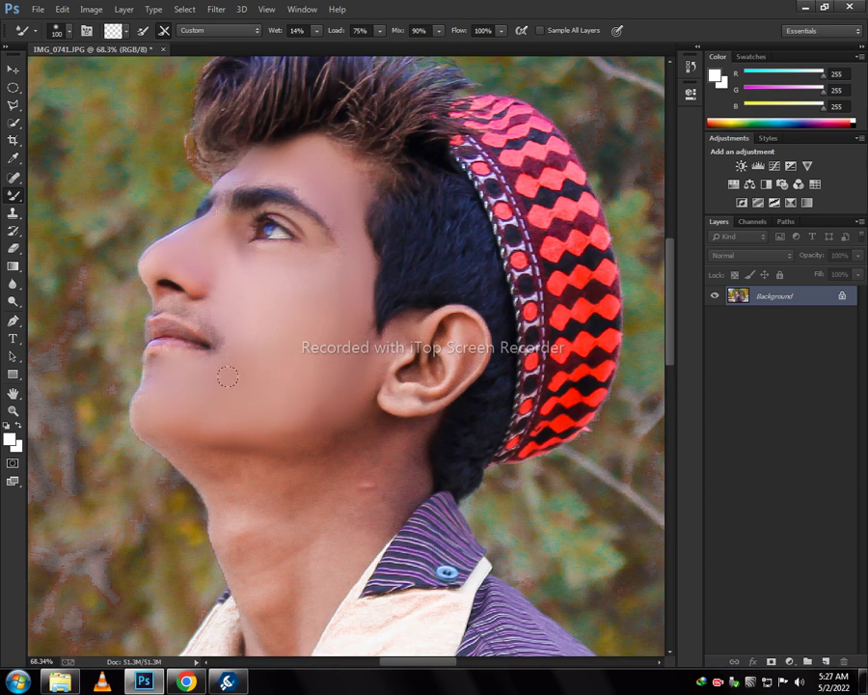
pyautogui.scroll(-3, 319, 386)
pyautogui.scroll(-1, 357, 367)
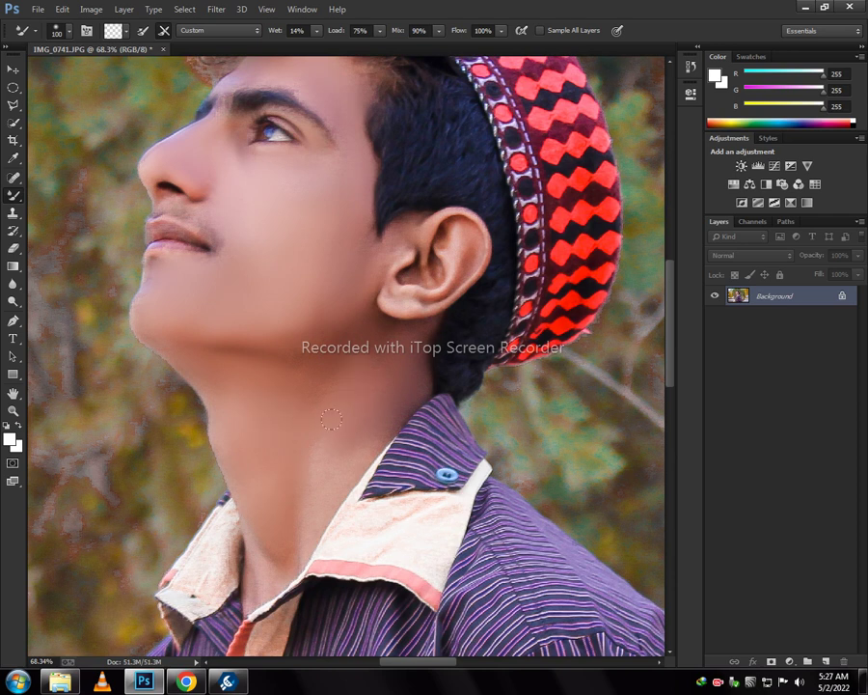
# - With a smaller brush, smooth the ear's upper rim, outer rim and inner bowl
pyautogui.press('[')
pyautogui.press('[')
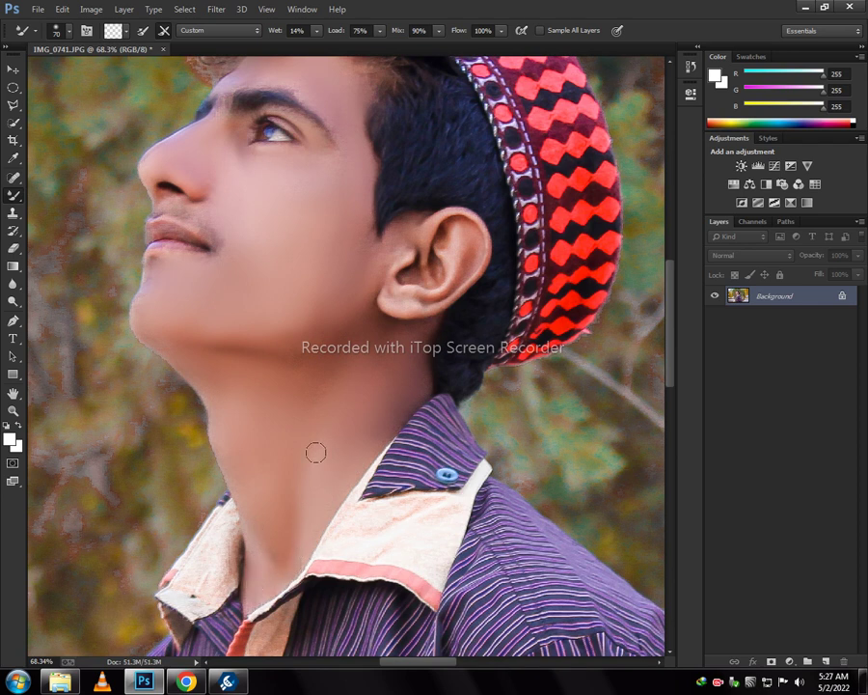
pyautogui.press('[')
pyautogui.press('[')
pyautogui.press('[')
pyautogui.press('[')
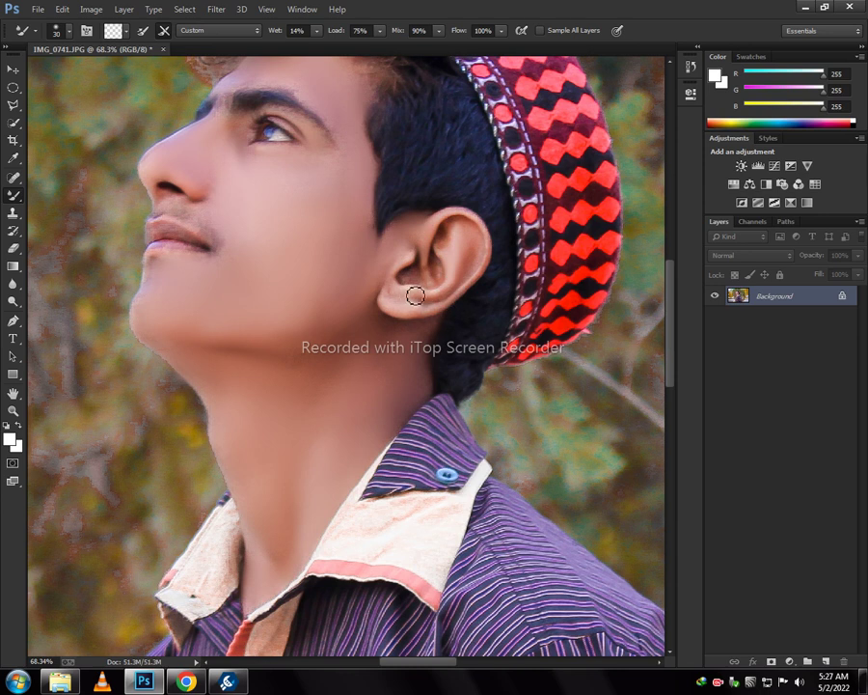
pyautogui.moveTo(440, 294)
pyautogui.mouseDown()
pyautogui.moveTo(481, 243)
pyautogui.moveTo(462, 281)
pyautogui.mouseUp()
pyautogui.moveTo(480, 231)
pyautogui.mouseDown()
pyautogui.moveTo(461, 294)
pyautogui.moveTo(436, 281)
pyautogui.moveTo(426, 261)
pyautogui.moveTo(431, 283)
pyautogui.moveTo(415, 271)
pyautogui.moveTo(396, 294)
pyautogui.mouseUp()
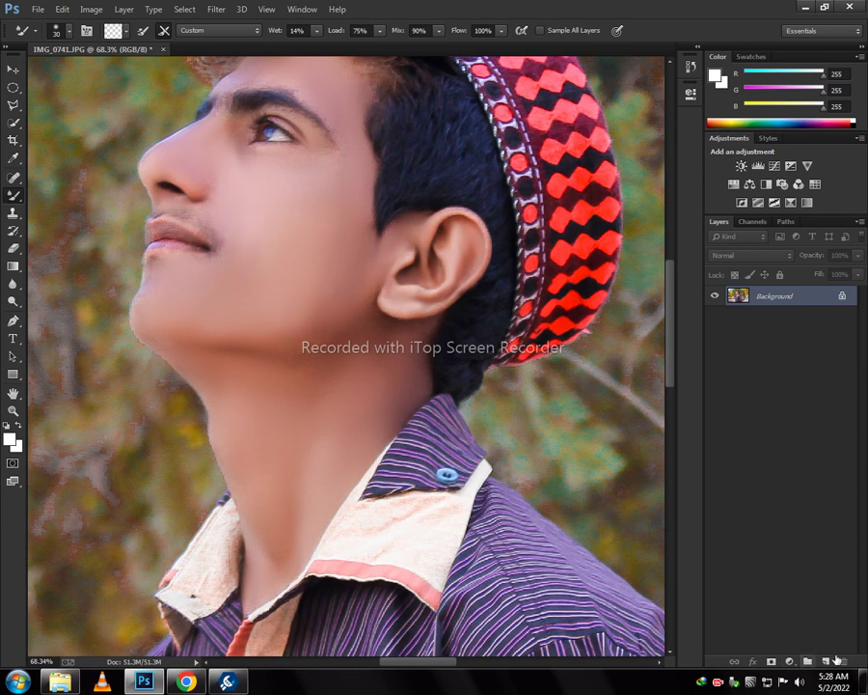
pyautogui.click(826, 661)
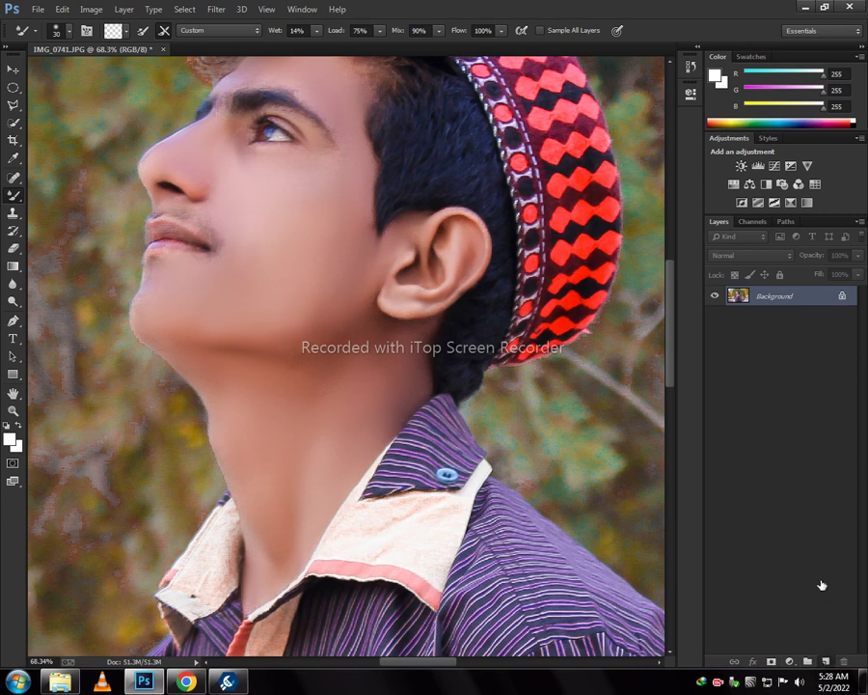
# - Delete the accidentally added Layer 2, keeping only Layer 1 above the photo
pyautogui.click(826, 663)
pyautogui.rightClick(769, 298)
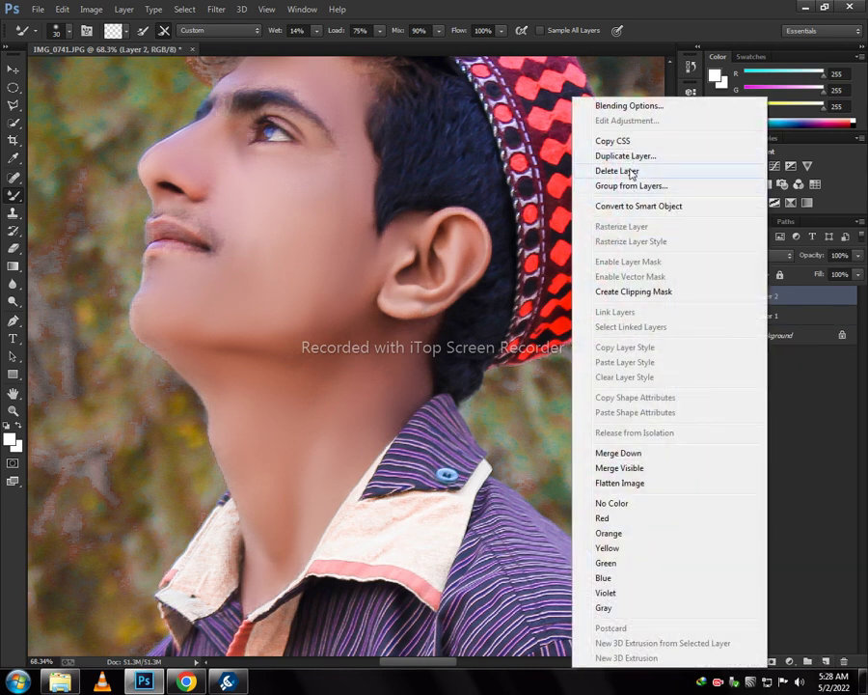
pyautogui.click(617, 171)
pyautogui.click(381, 255)
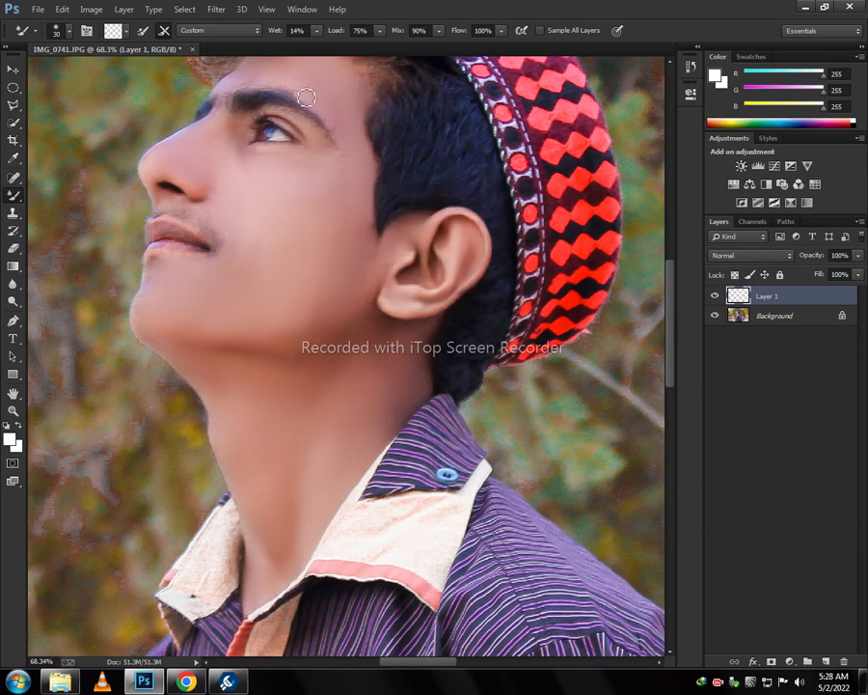
# - Switch to the normal Brush Tool with black as the paint colour
pyautogui.rightClick(22, 196)
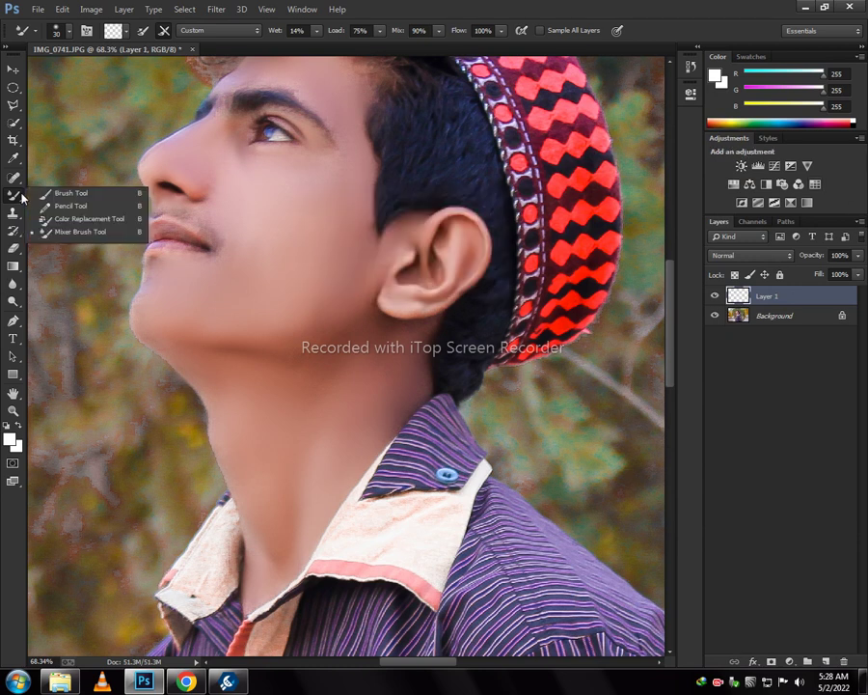
pyautogui.click(72, 190)
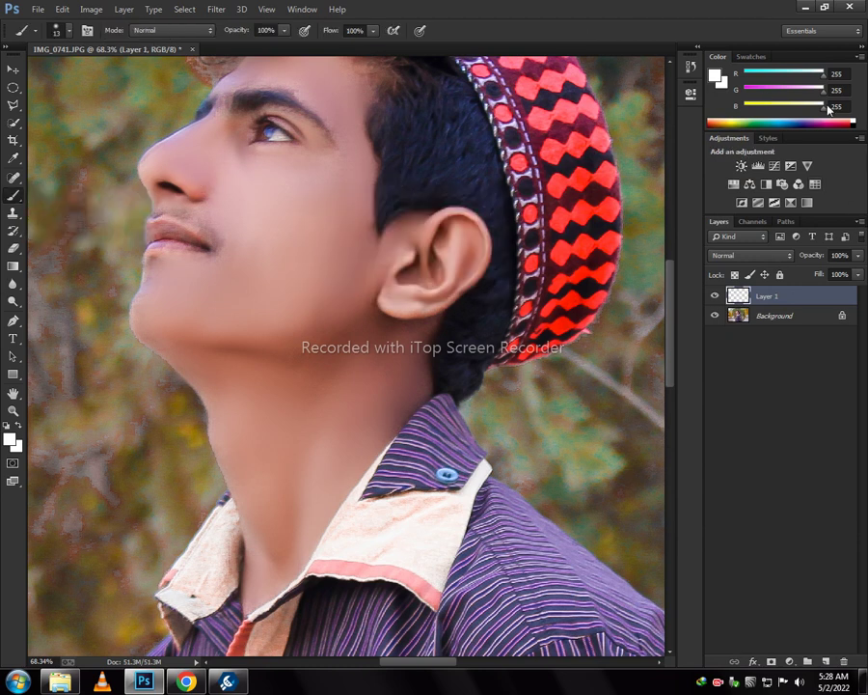
pyautogui.click(842, 120)
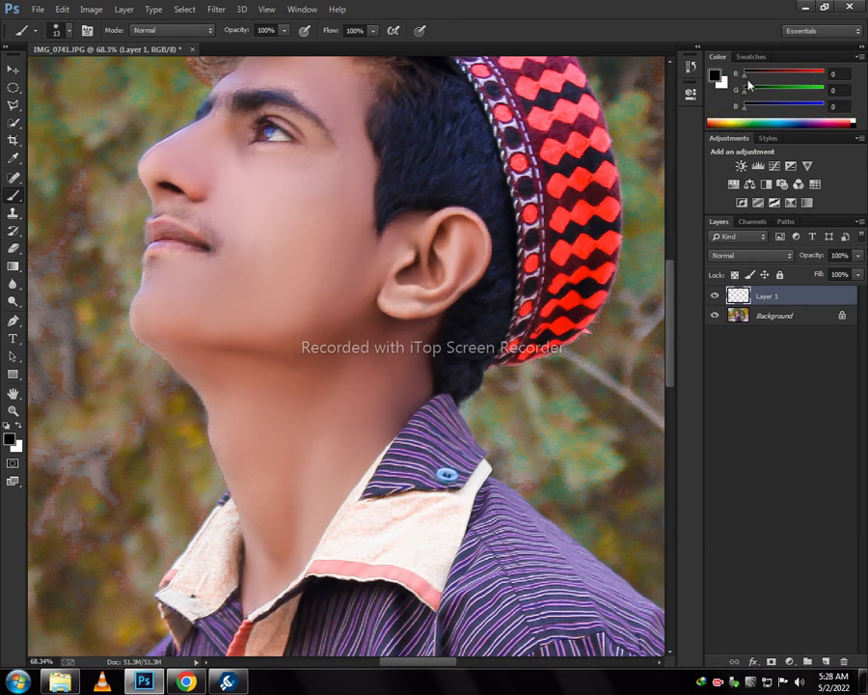
# - Paint red over the lips on Layer 1 with an enlarged brush
pyautogui.moveTo(753, 78); pyautogui.dragTo(810, 70)
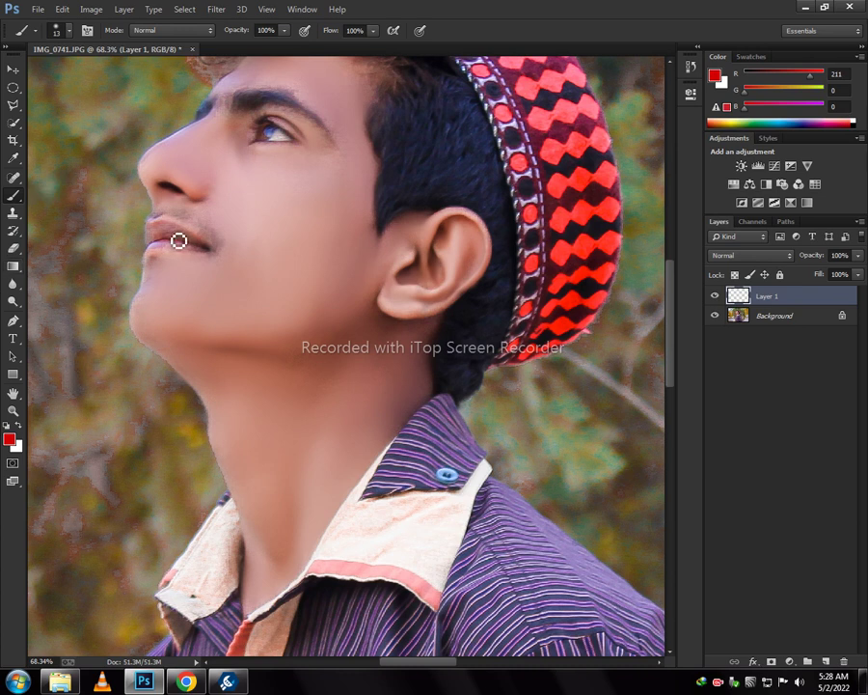
pyautogui.press(']')
pyautogui.press(']')
pyautogui.press(']')
pyautogui.press(']')
pyautogui.press(']')
pyautogui.moveTo(150, 228)
pyautogui.mouseDown()
pyautogui.moveTo(157, 248)
pyautogui.moveTo(174, 234)
pyautogui.moveTo(186, 243)
pyautogui.mouseUp()
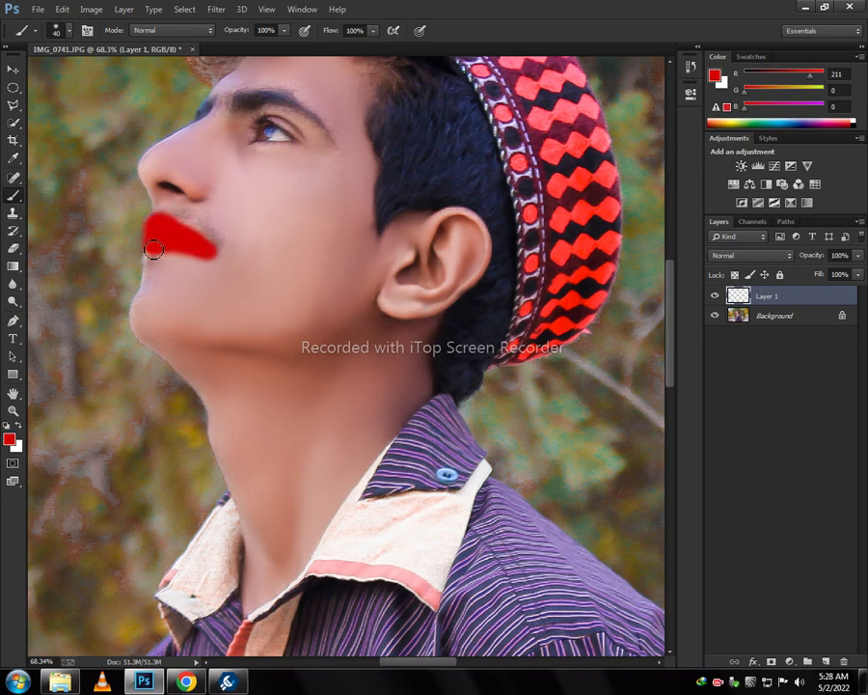
# - Set the lip layer to Soft Light blend mode with 31% fill
pyautogui.click(735, 257)
pyautogui.click(737, 441)
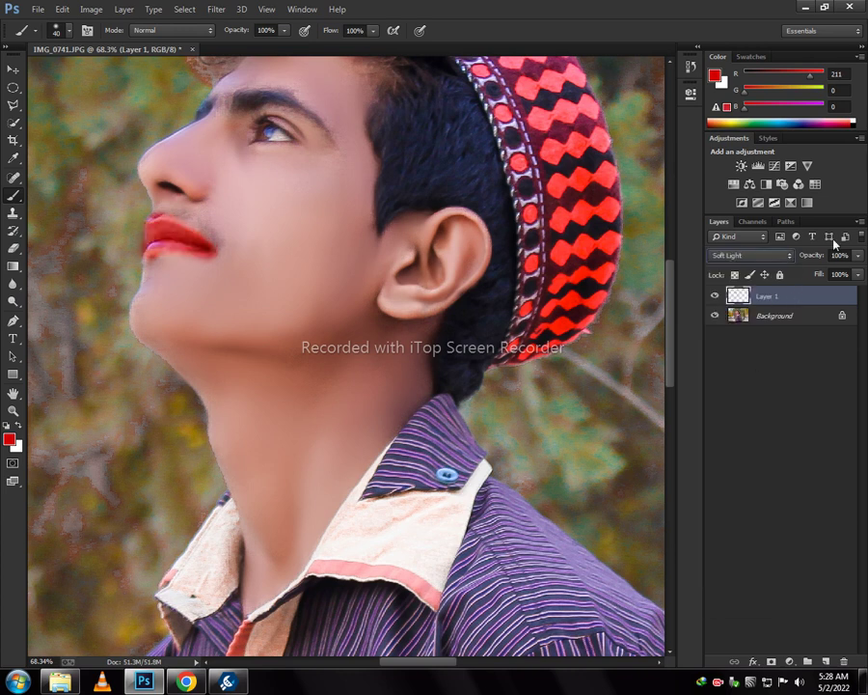
pyautogui.click(858, 275)
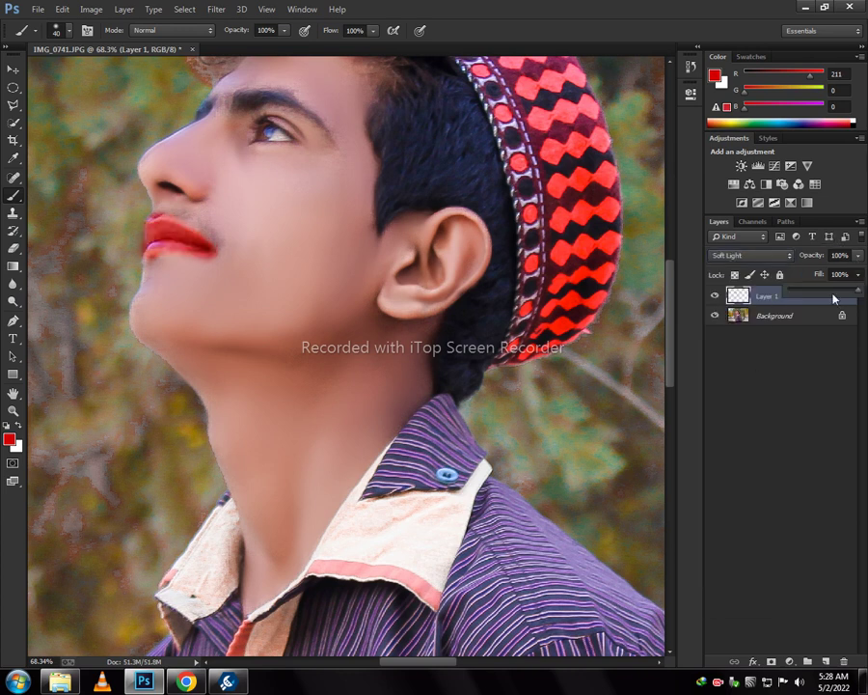
pyautogui.moveTo(822, 292); pyautogui.dragTo(809, 294)
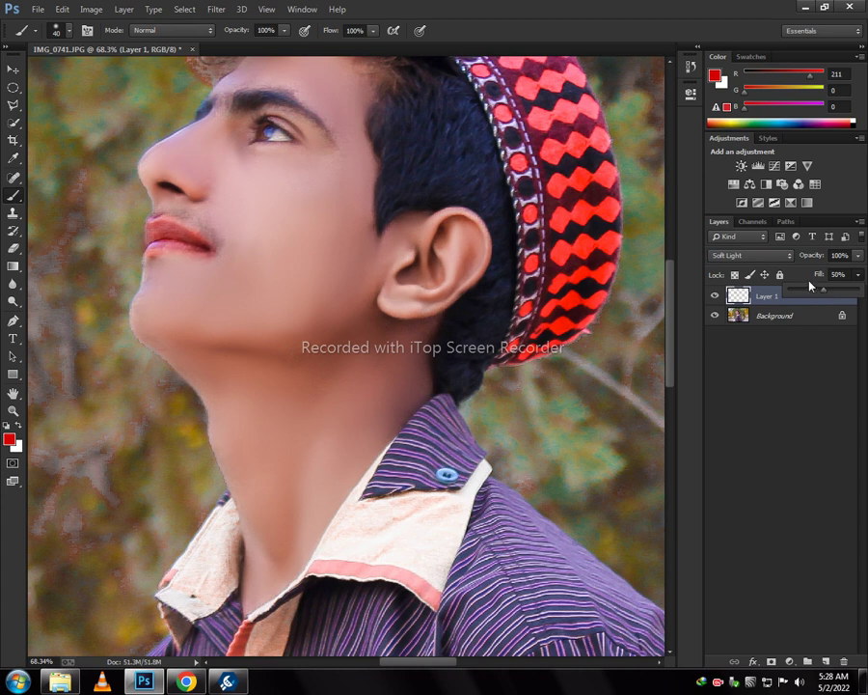
pyautogui.moveTo(812, 295); pyautogui.dragTo(808, 292)
# - Merge the lip tint layer into the Background with Merge Visible
pyautogui.press('e')
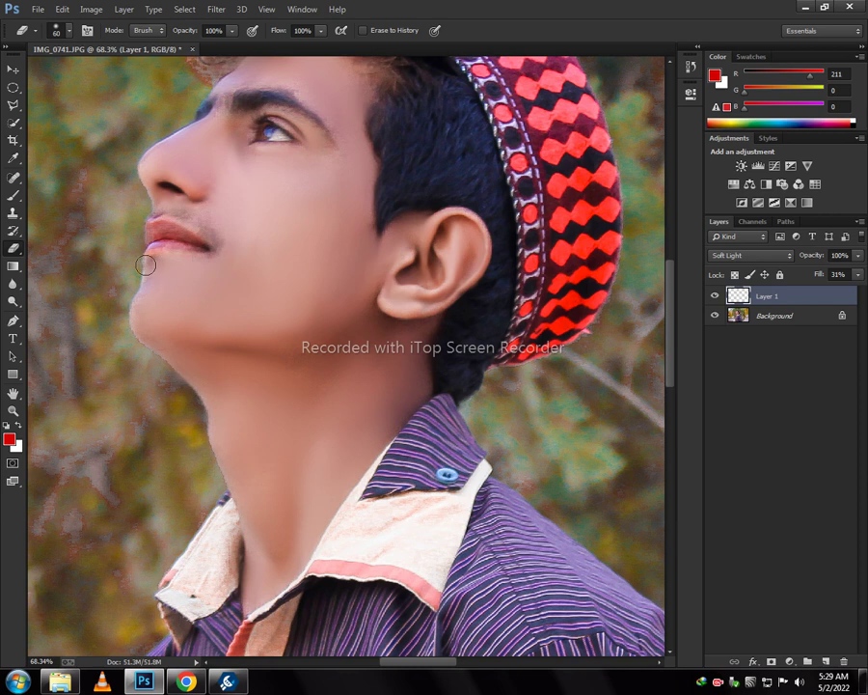
pyautogui.rightClick(801, 307)
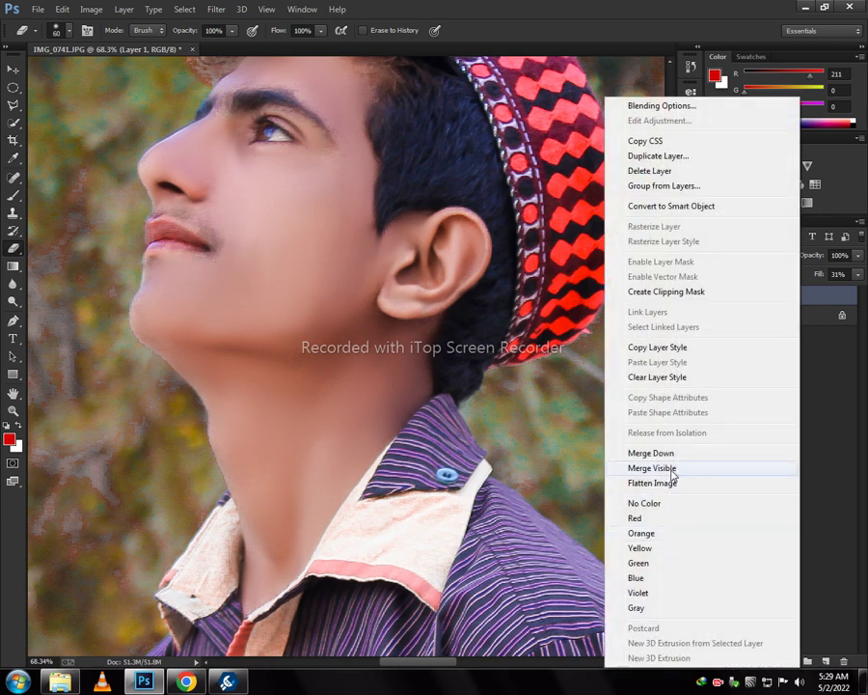
pyautogui.click(671, 468)
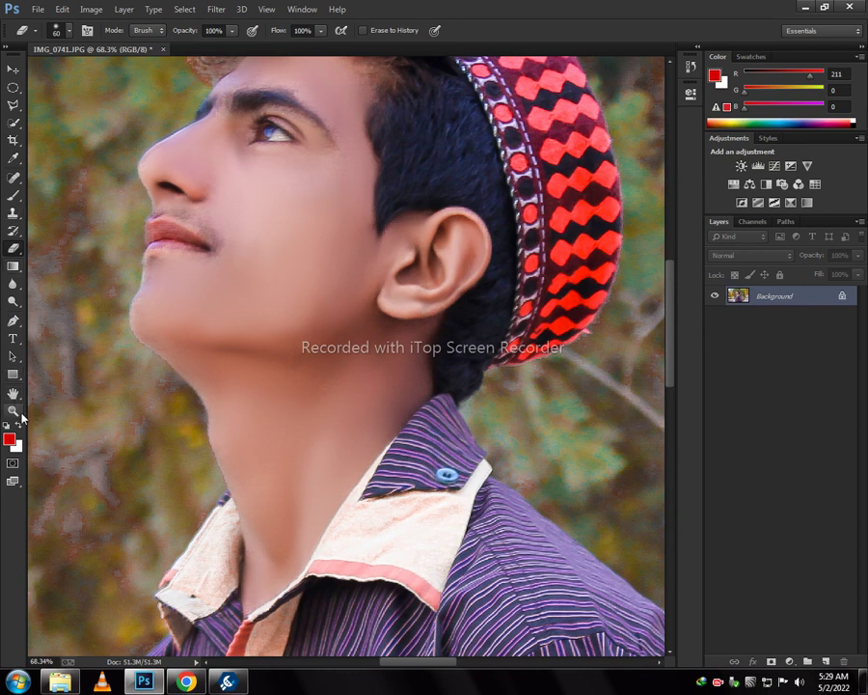
pyautogui.click(12, 410)
# - Zoom into the lips and blend the lower lip line into the skin with a small Mixer Brush
pyautogui.moveTo(123, 183); pyautogui.dragTo(310, 350)
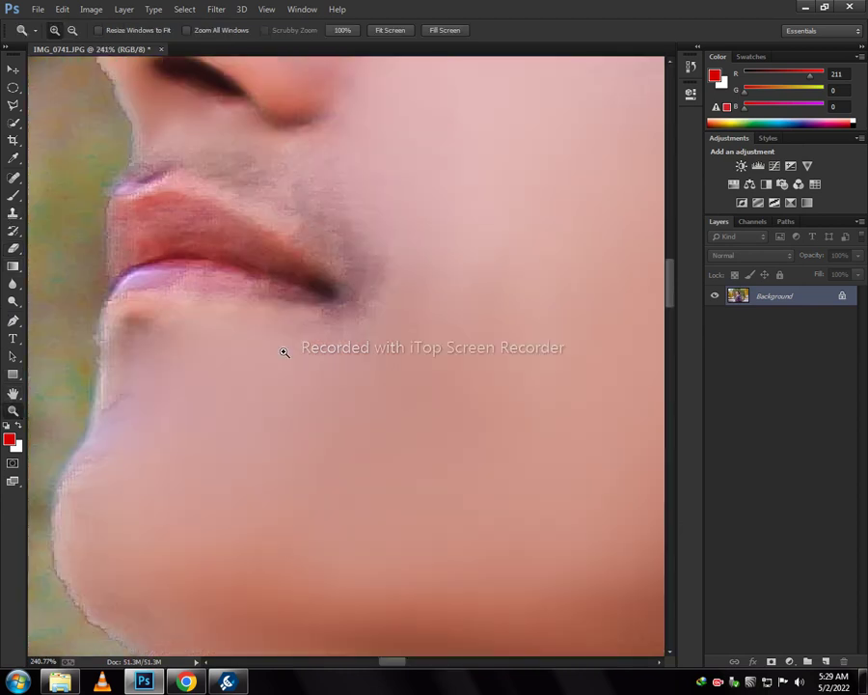
pyautogui.click(16, 196)
pyautogui.rightClick(13, 195)
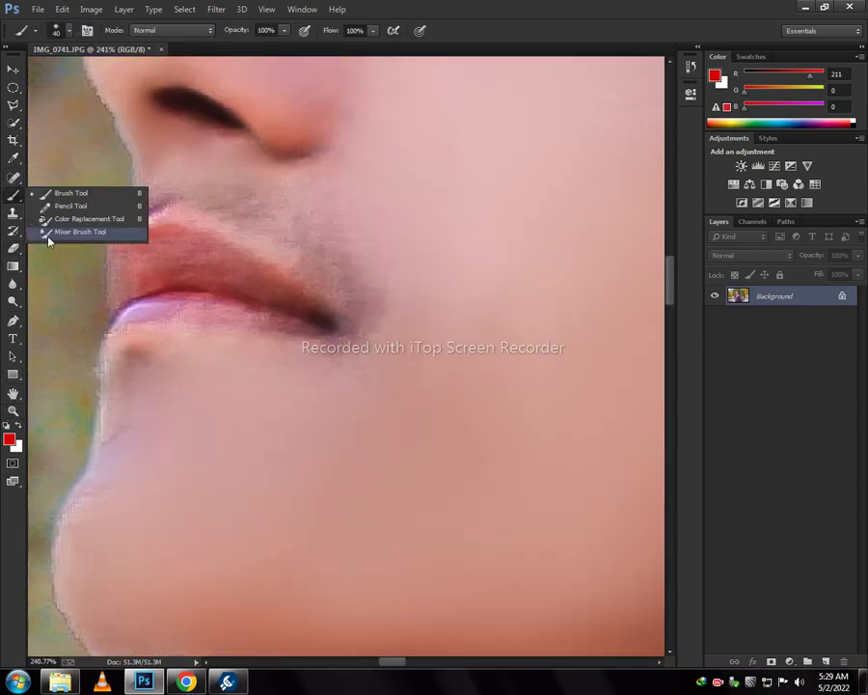
pyautogui.click(62, 232)
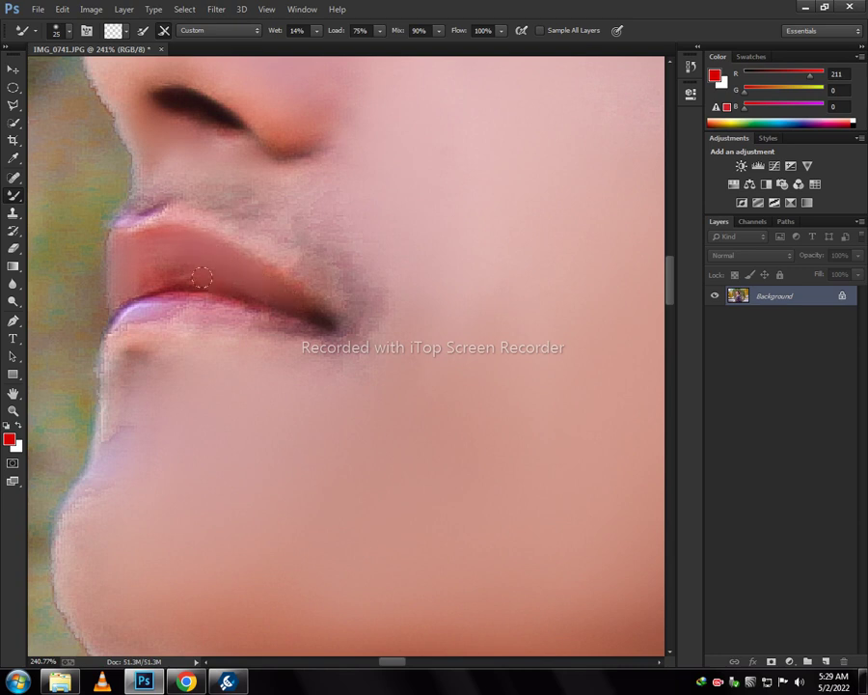
pyautogui.press('[')
pyautogui.moveTo(322, 323); pyautogui.dragTo(149, 303)
# - Zoom back out to fit the whole image on screen
pyautogui.click(12, 410)
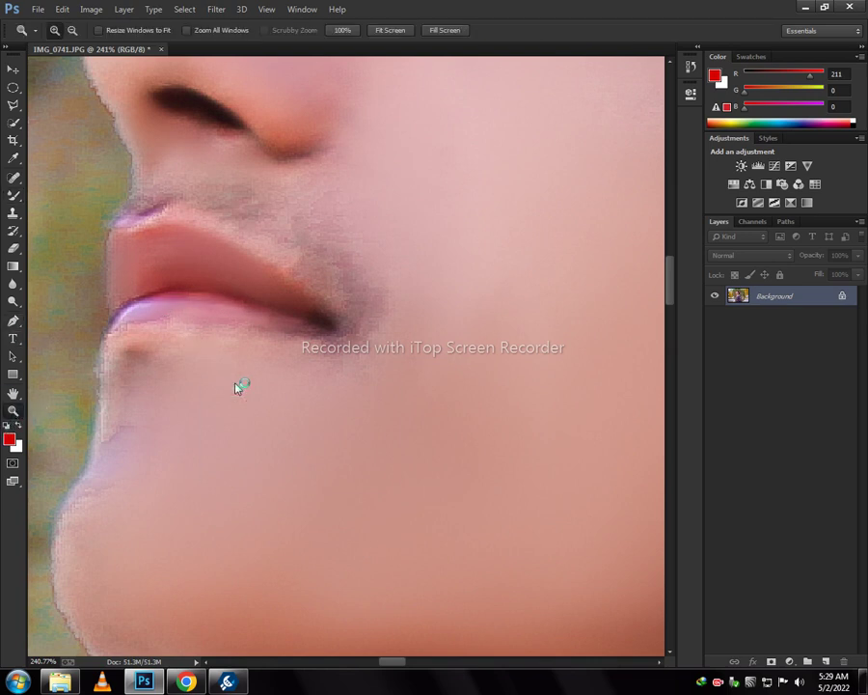
pyautogui.rightClick(233, 384)
pyautogui.click(240, 390)
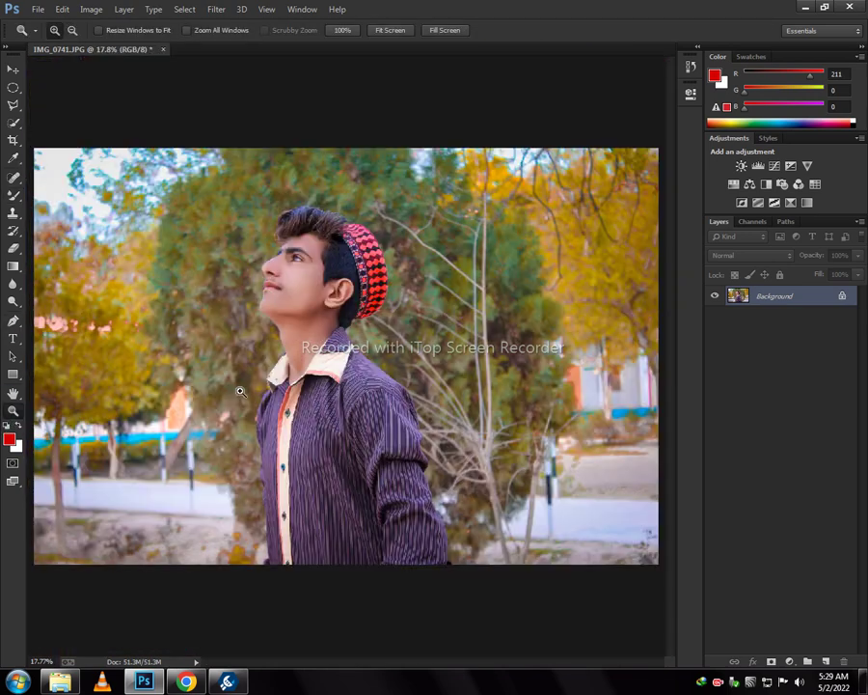